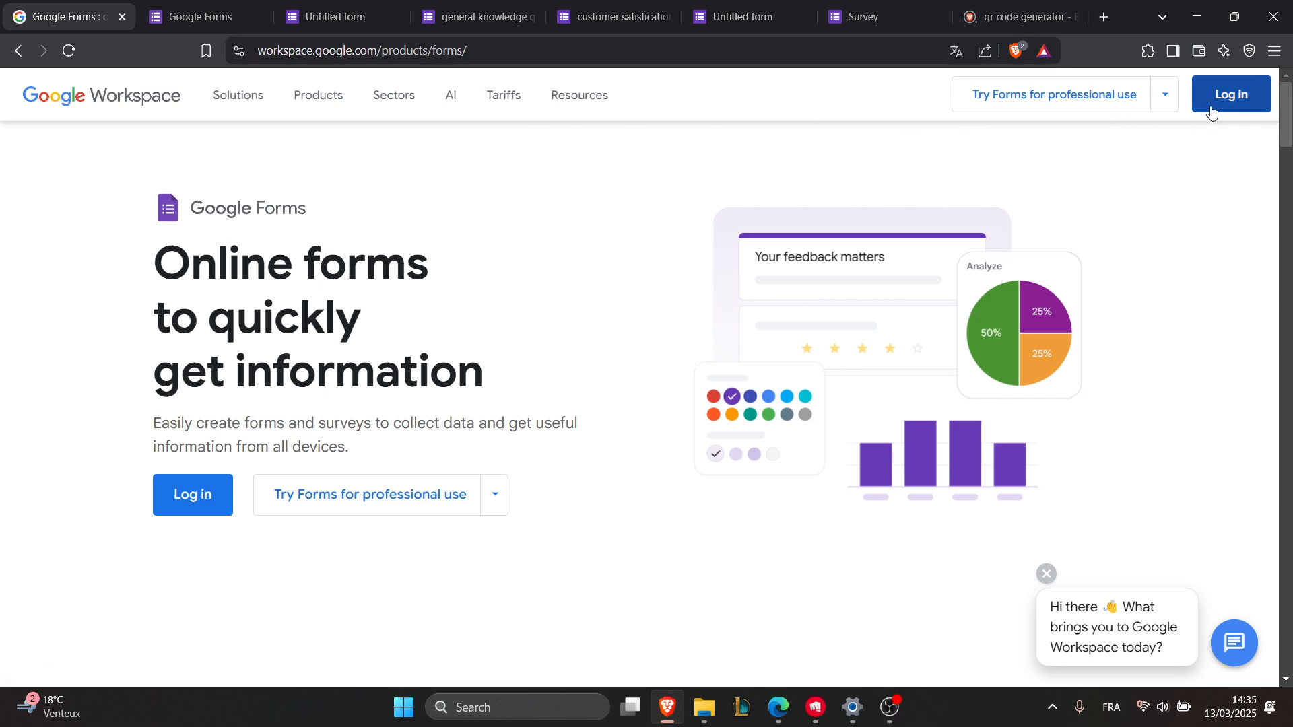
Create a blank form and turn it into a quiz in its settings.
click(176, 7)
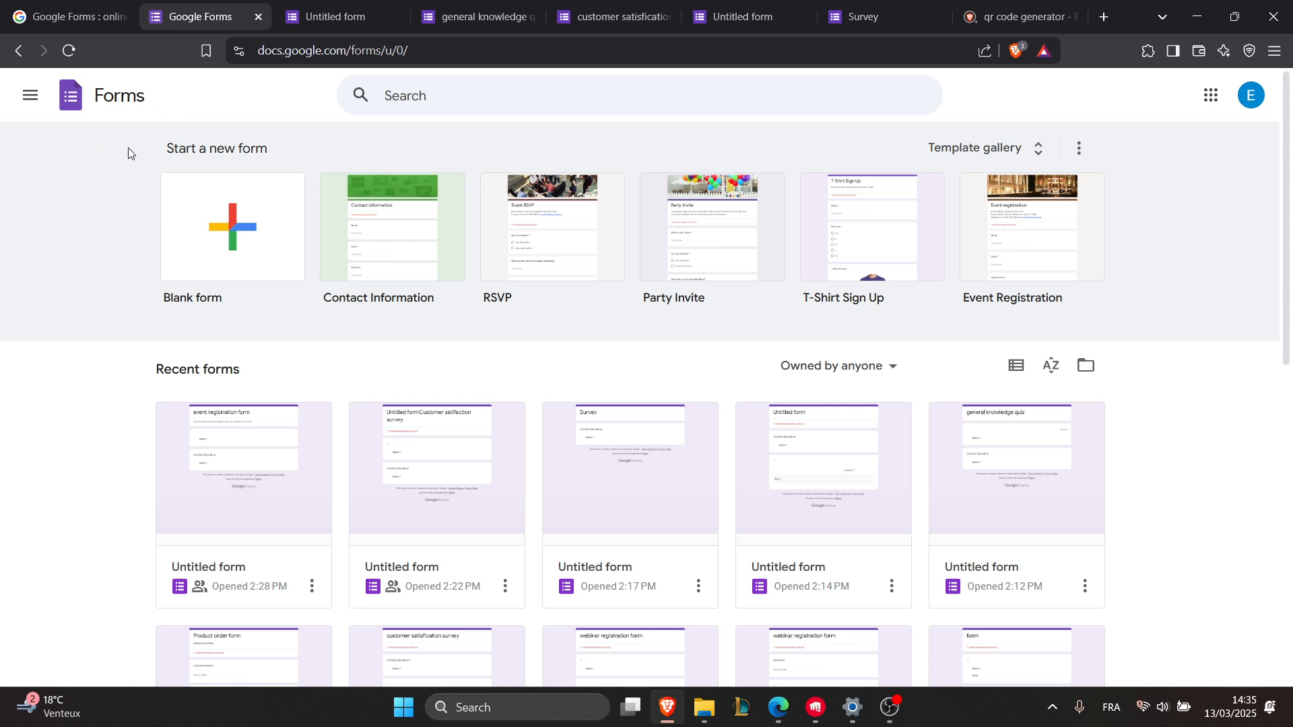
click(209, 208)
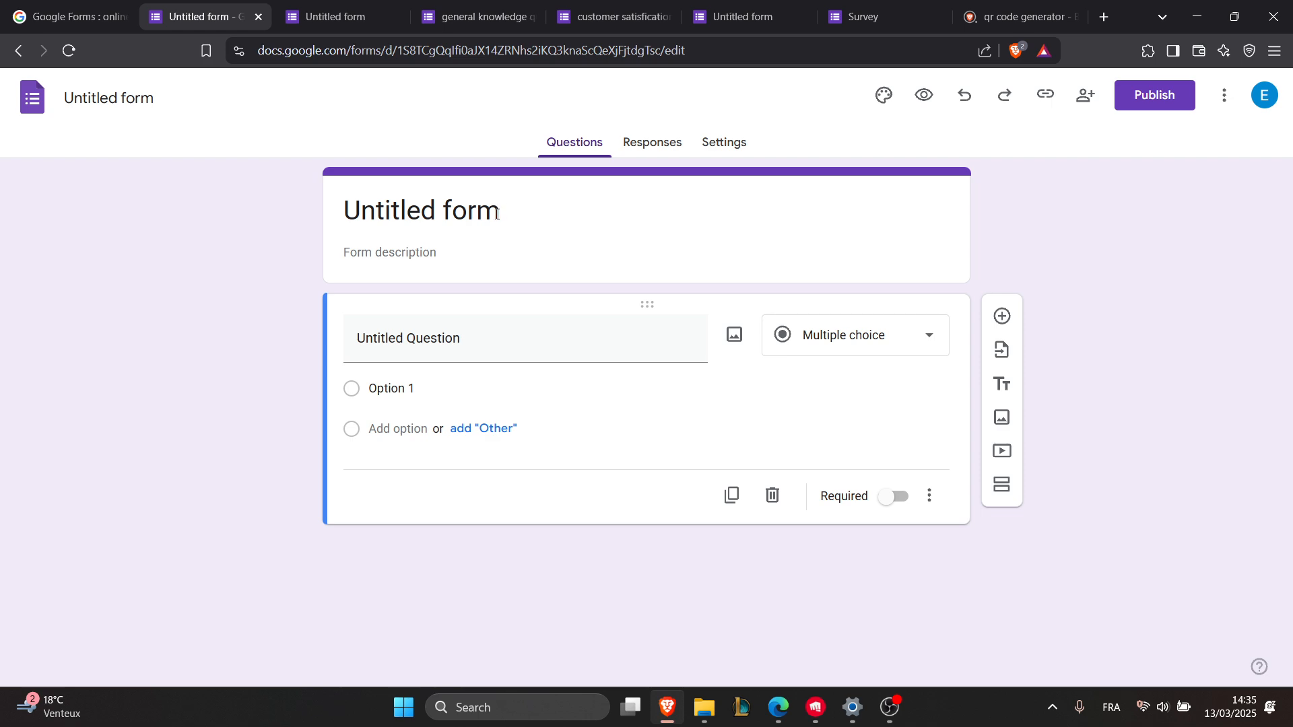
click(726, 143)
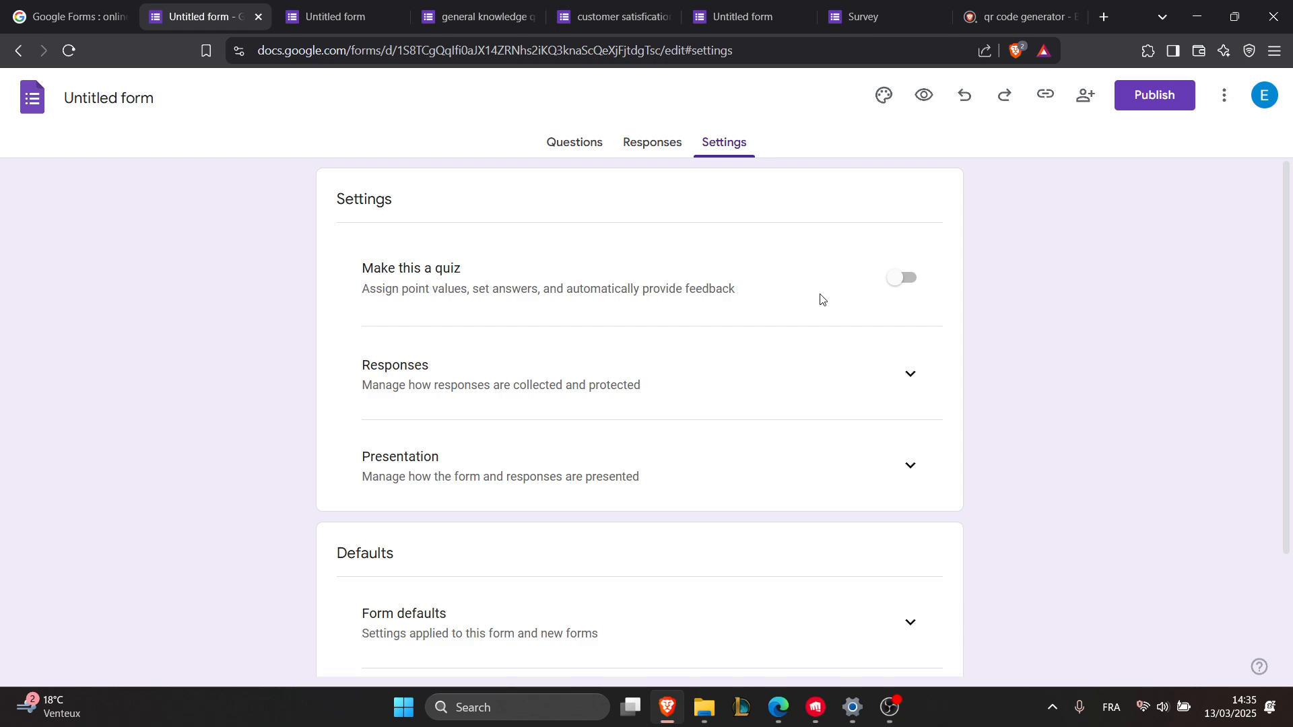
click(906, 279)
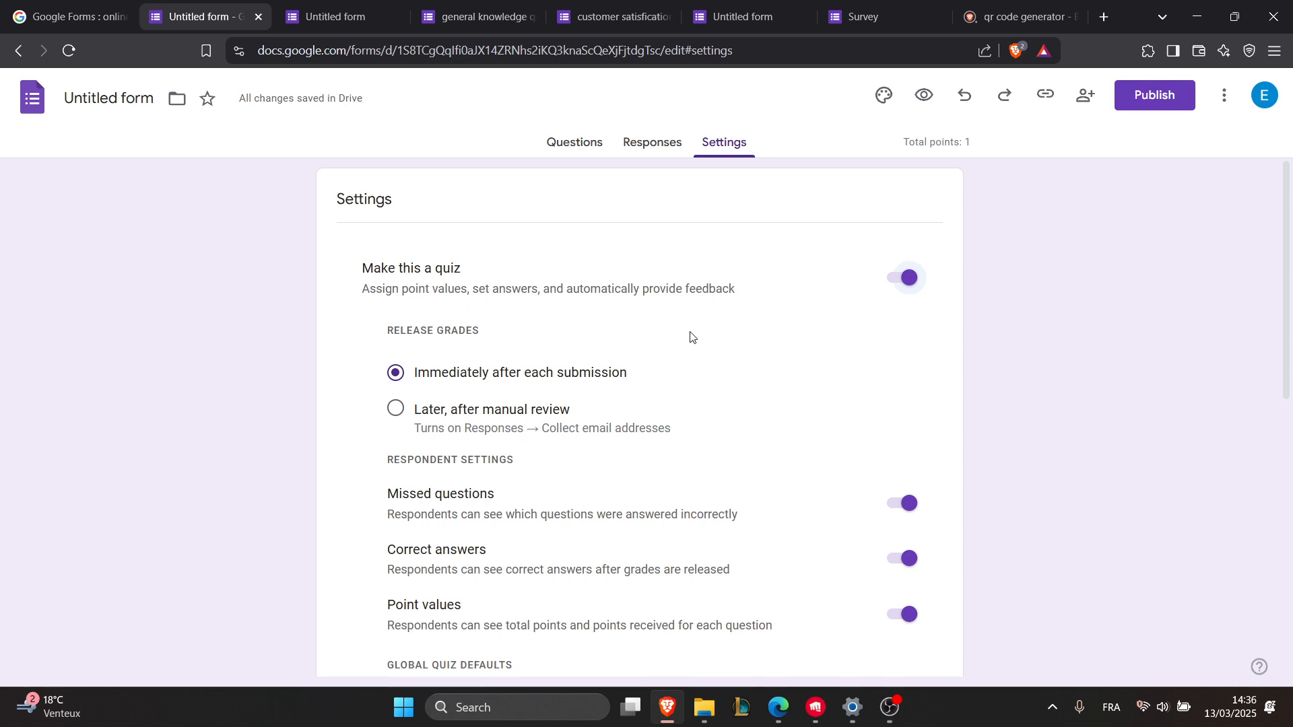
scroll(677, 344, down, 1)
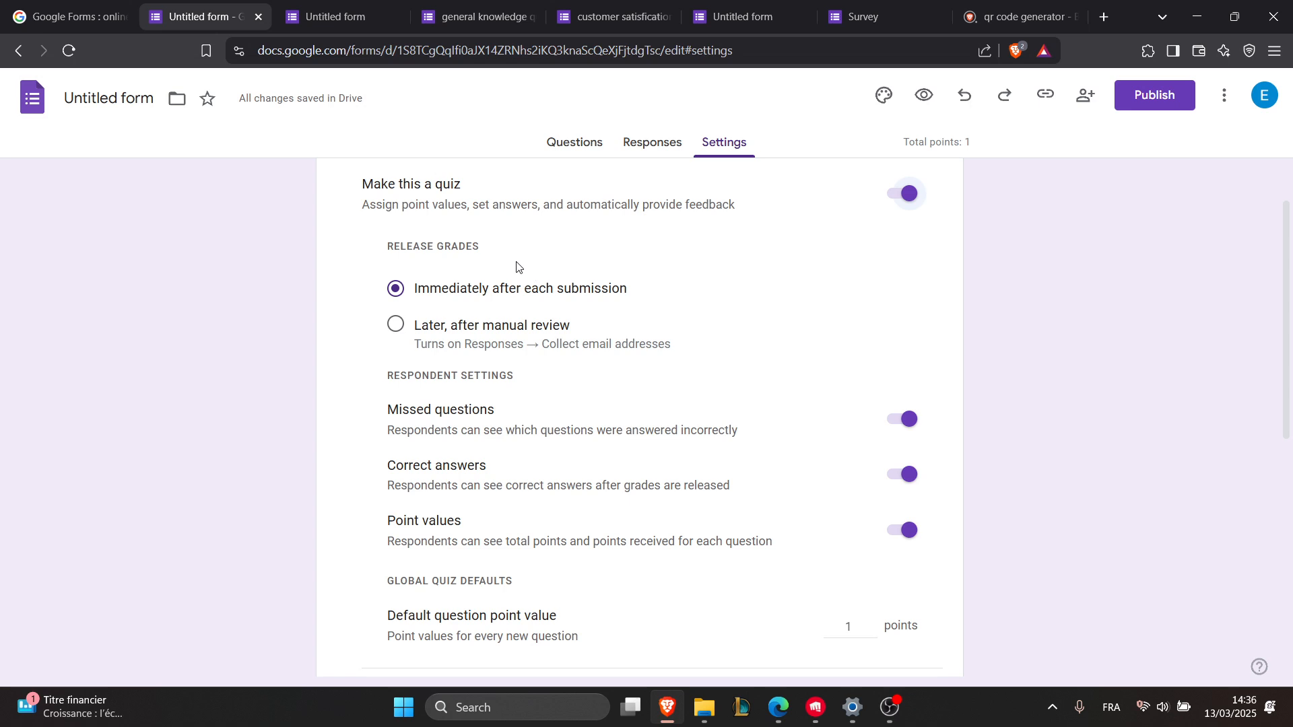
Return to the form's questions and set the form title to "Test".
click(592, 151)
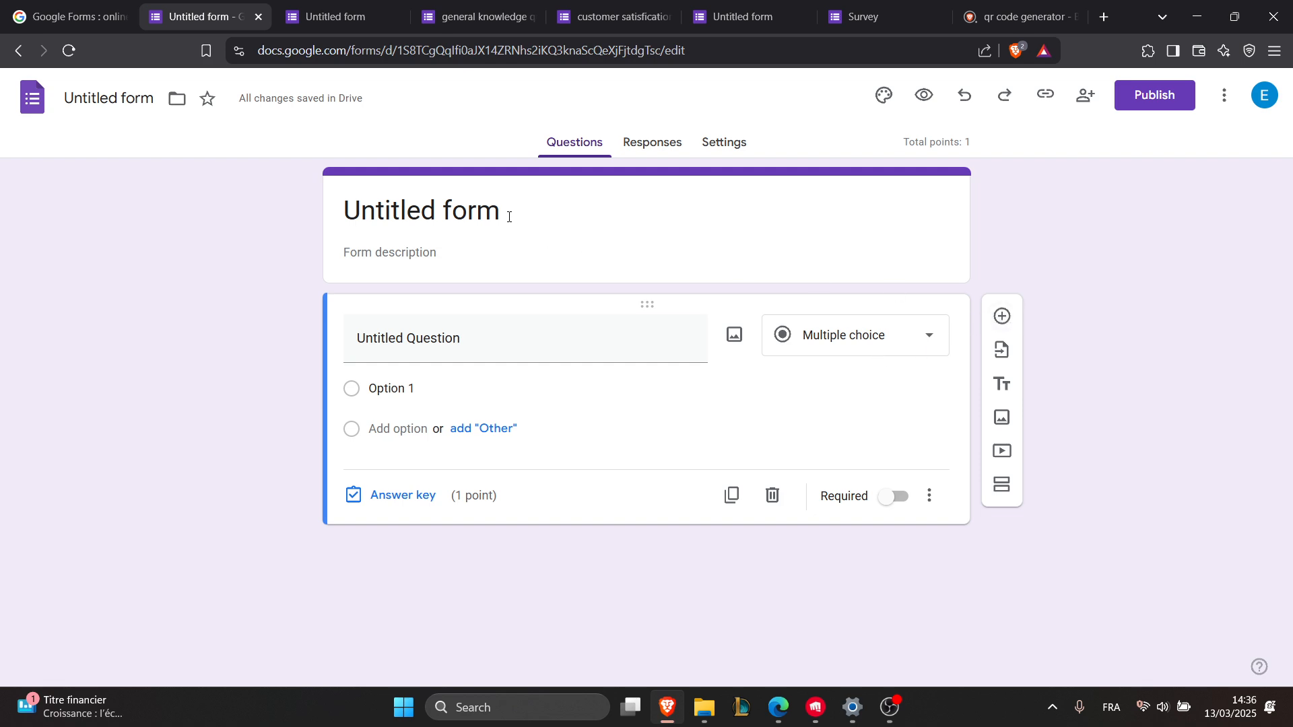
drag(500, 211, 327, 218)
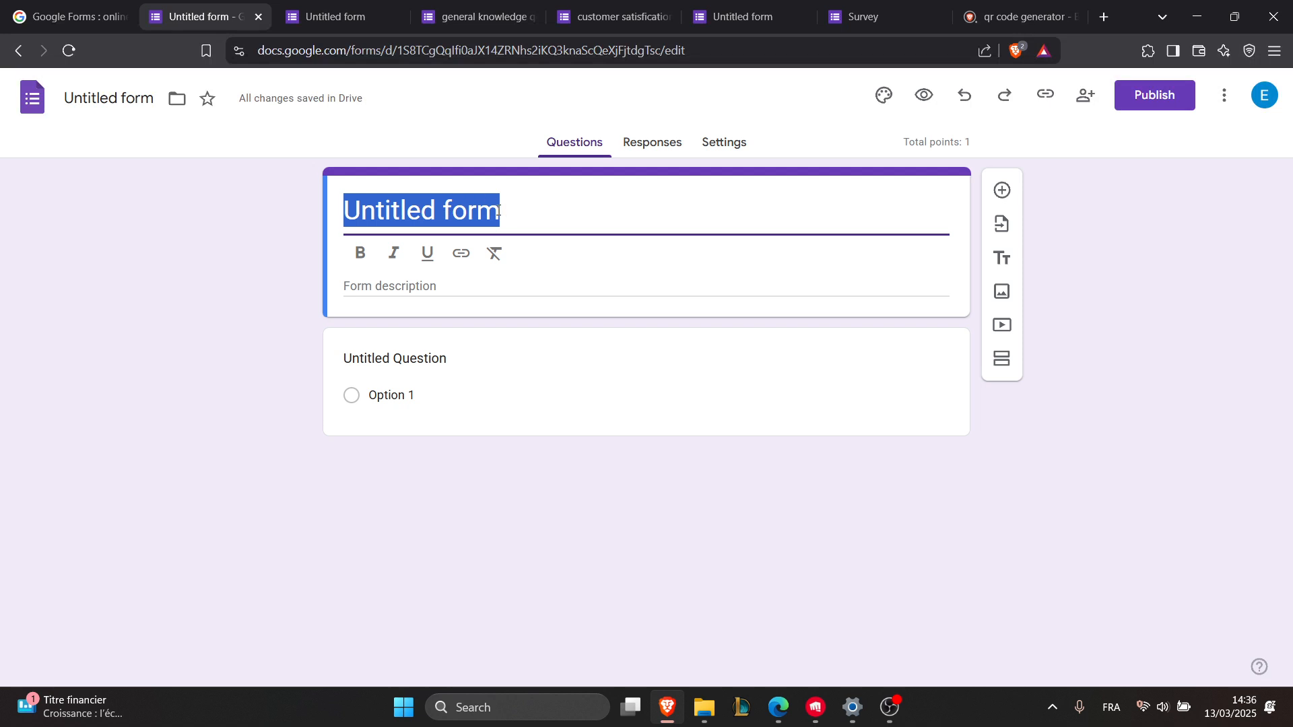
text(Test)
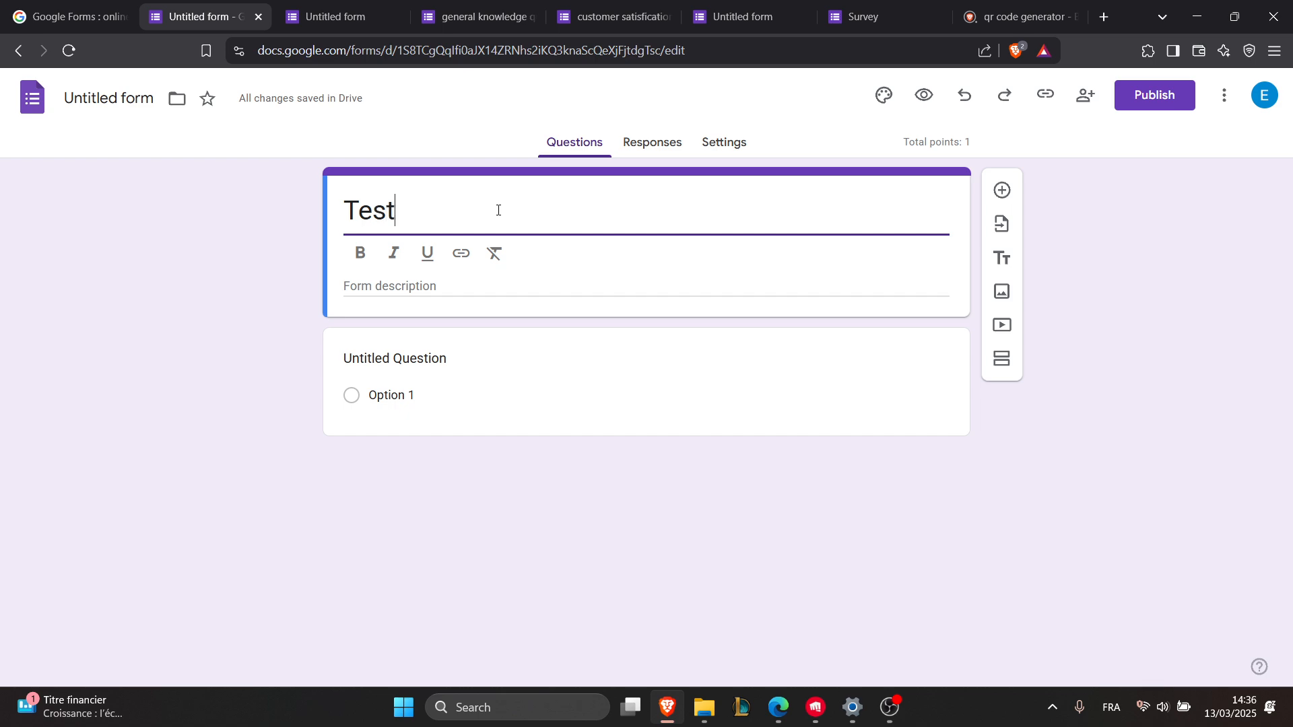
click(465, 281)
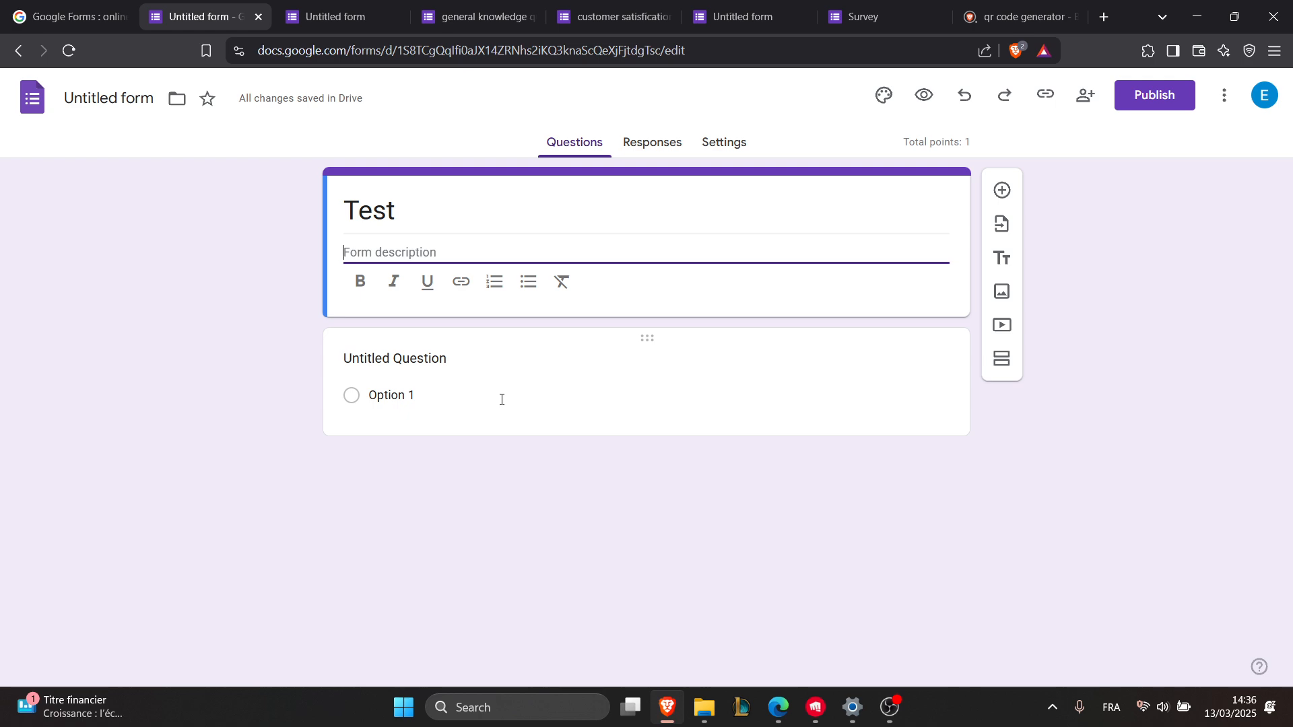
Add a new question below the form title and look through the available question types, leaving it as Multiple choice.
click(1002, 191)
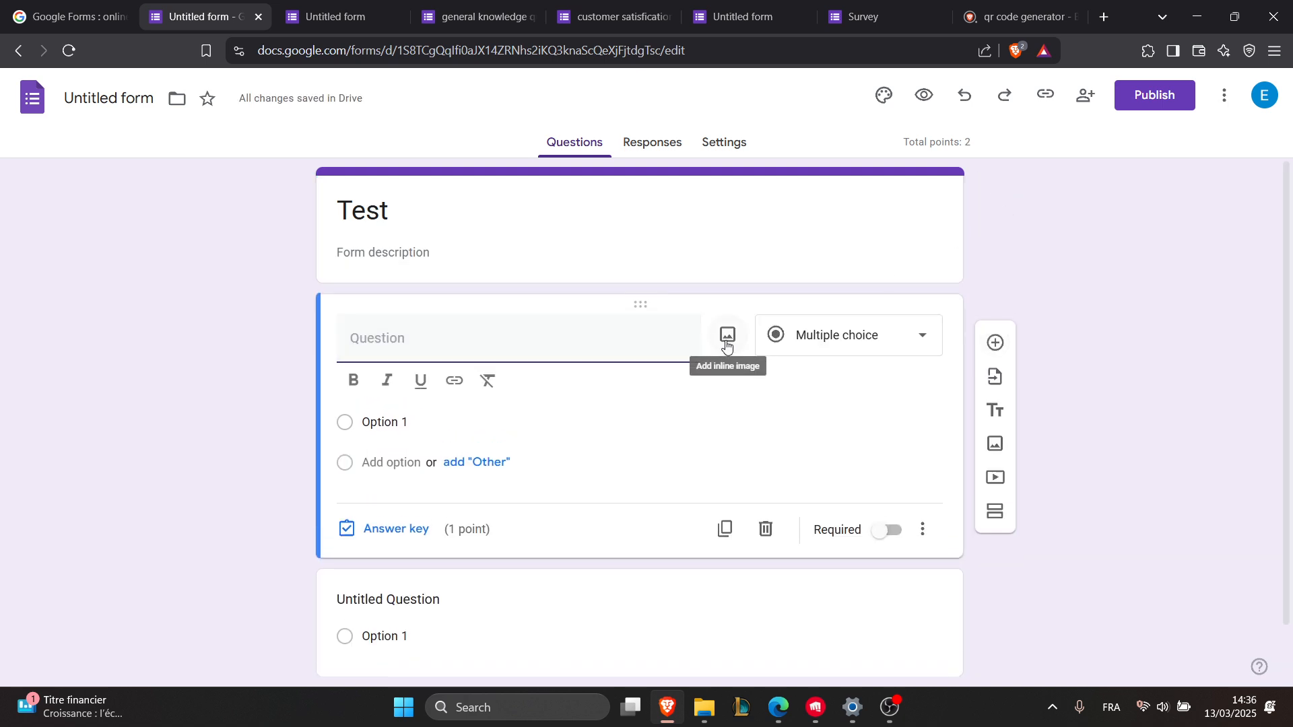
click(851, 334)
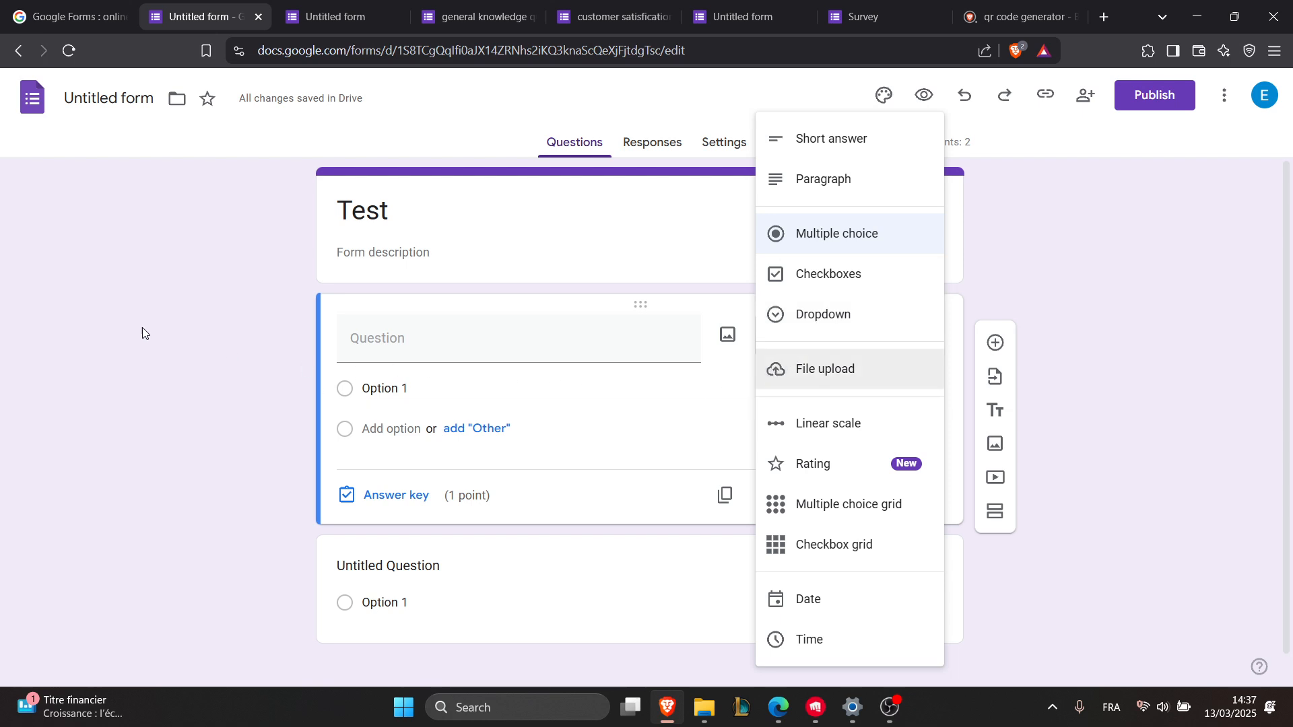
click(187, 423)
Set the new question's point value to 4 in its answer key.
click(392, 500)
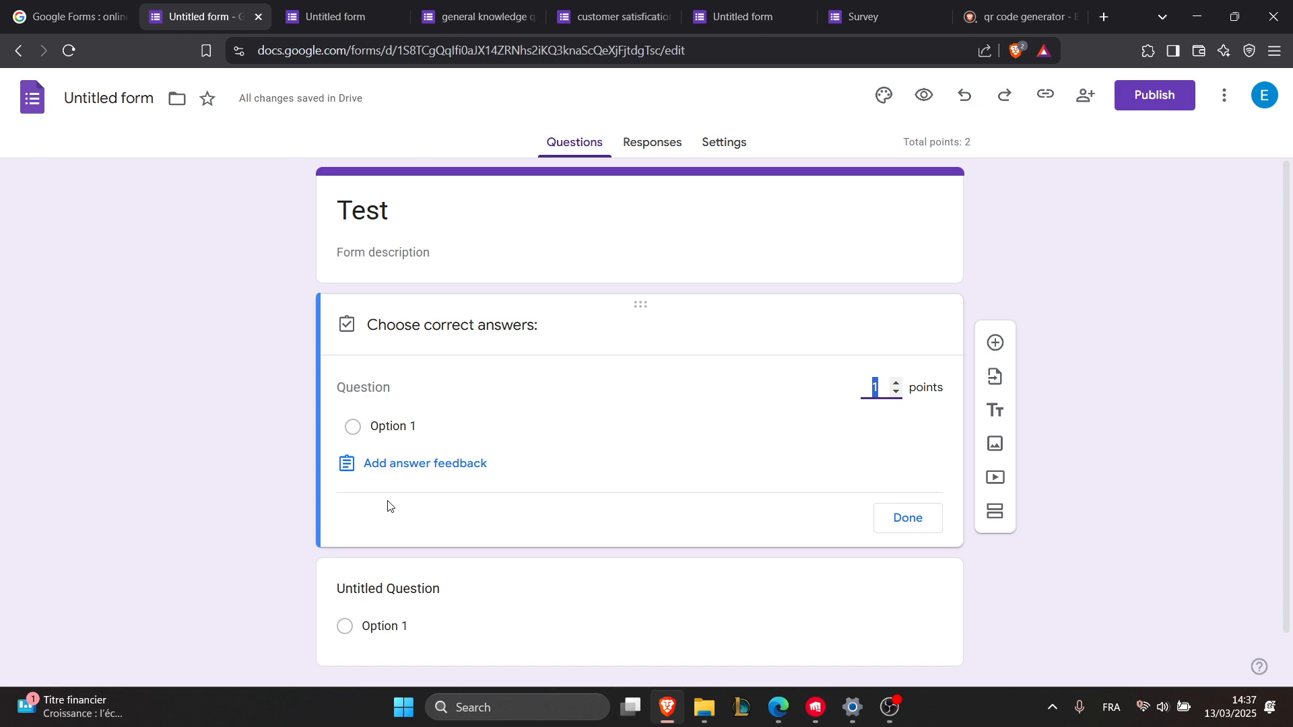
click(896, 382)
click(895, 382)
click(895, 382)
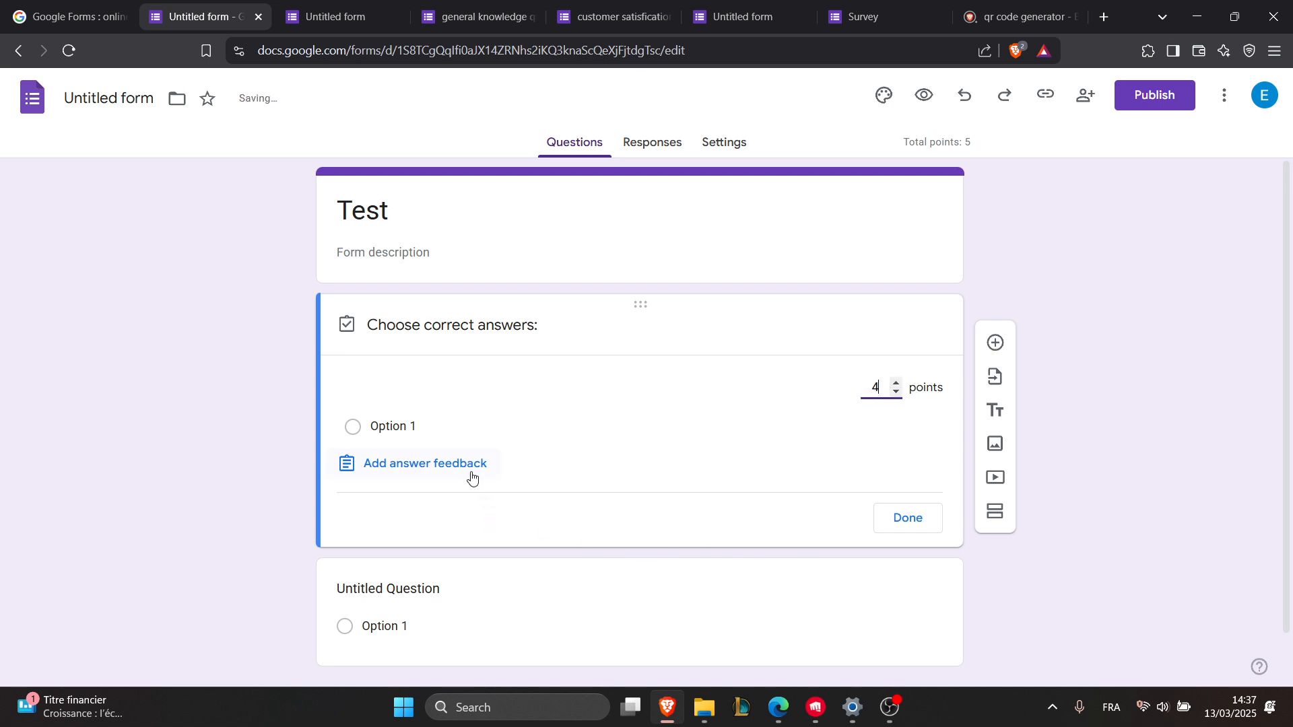
Examine the question's feedback fields for incorrect and correct answers without entering any text.
click(449, 470)
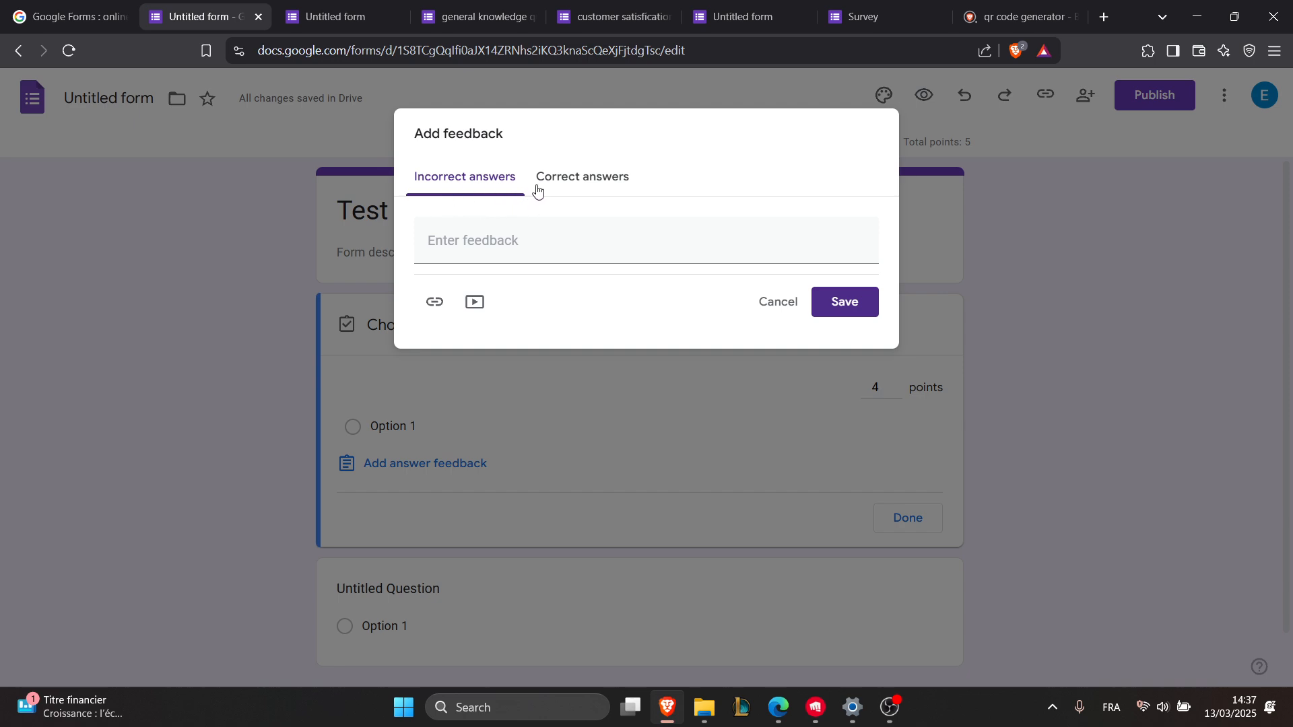
click(580, 176)
click(823, 301)
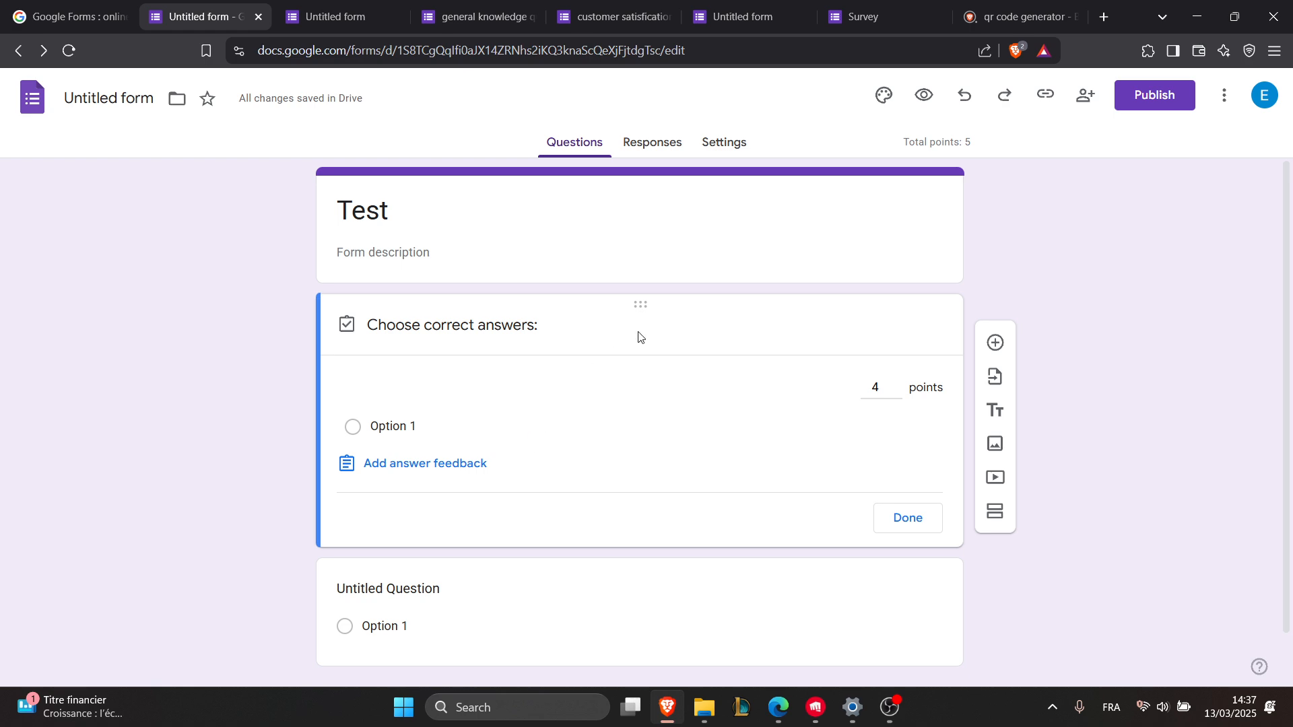
Review the form's presentation settings, including the progress bar, question order and confirmation message options.
click(725, 143)
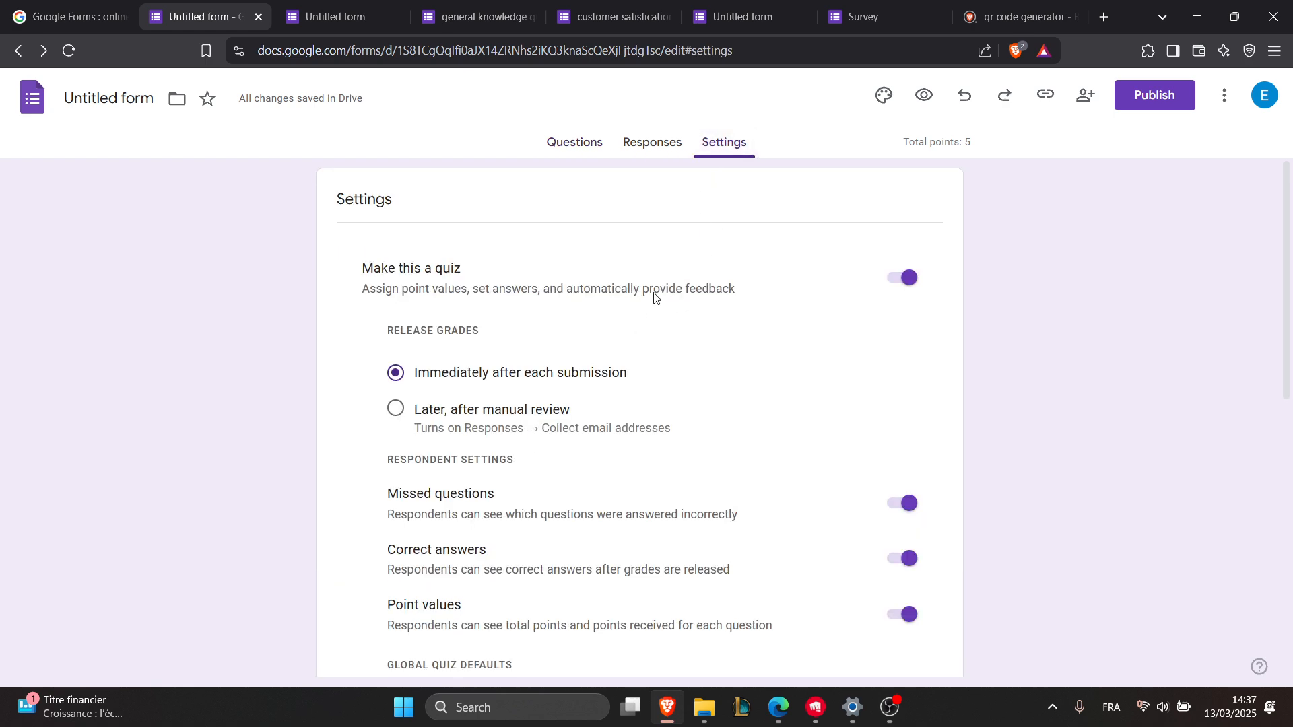
scroll(612, 335, down, 10)
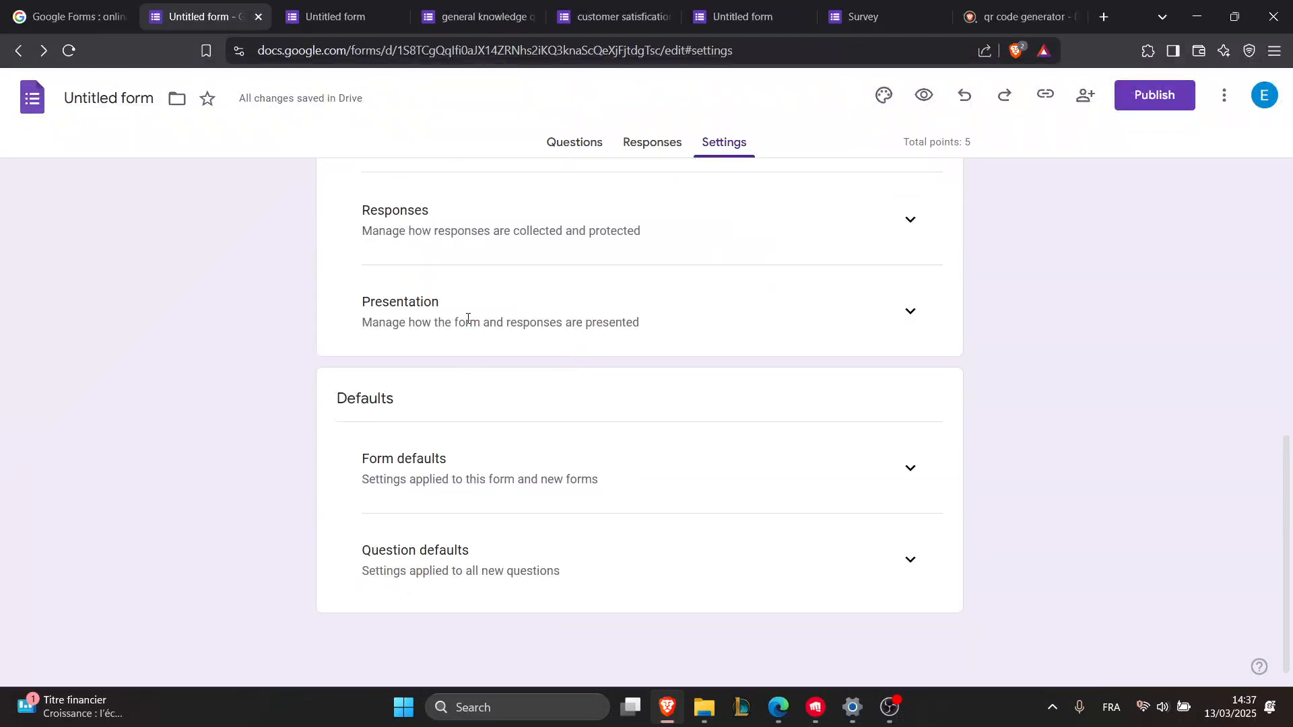
click(909, 310)
scroll(714, 404, down, 3)
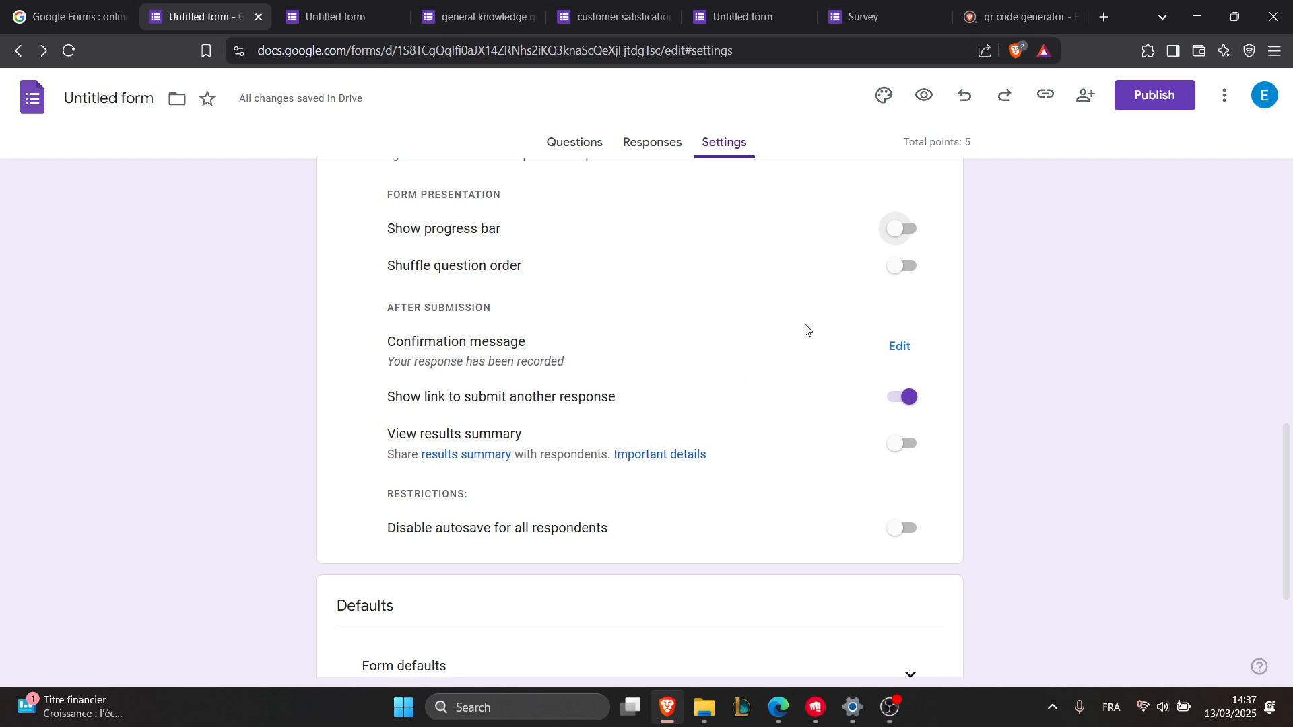
Publish the form with responders set to anyone with the link.
click(1138, 95)
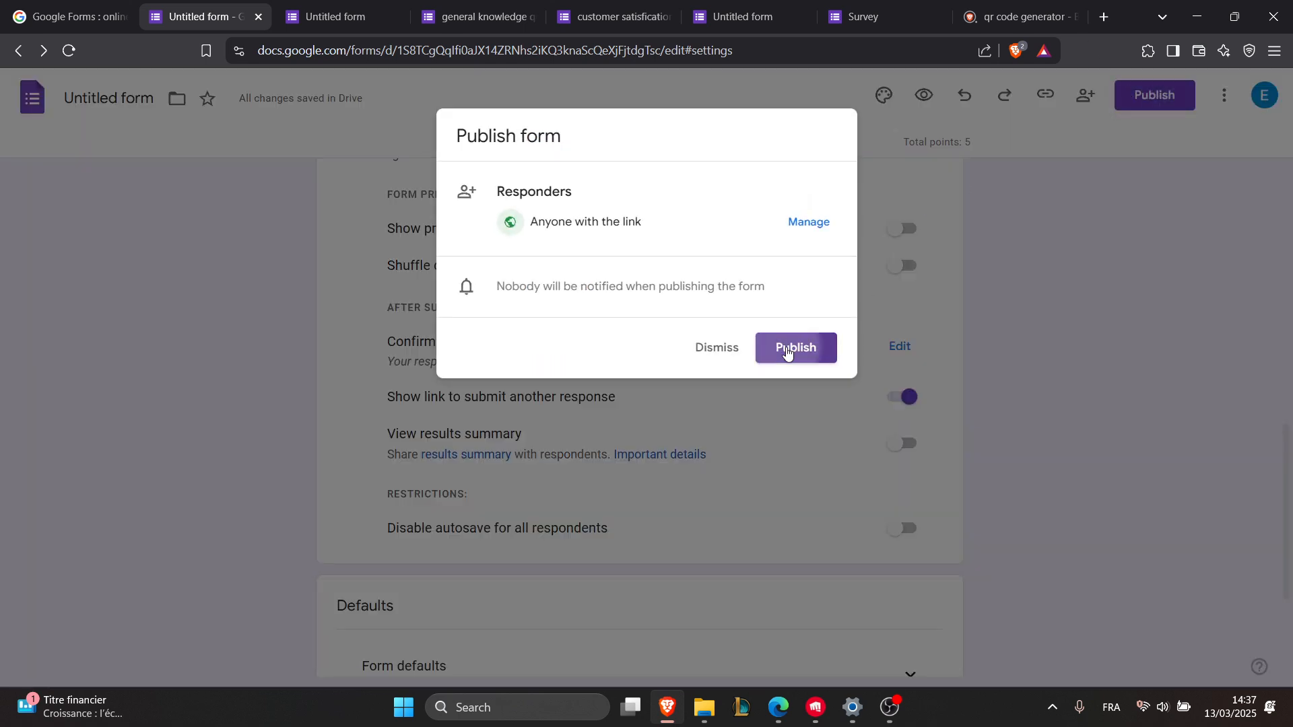
click(788, 349)
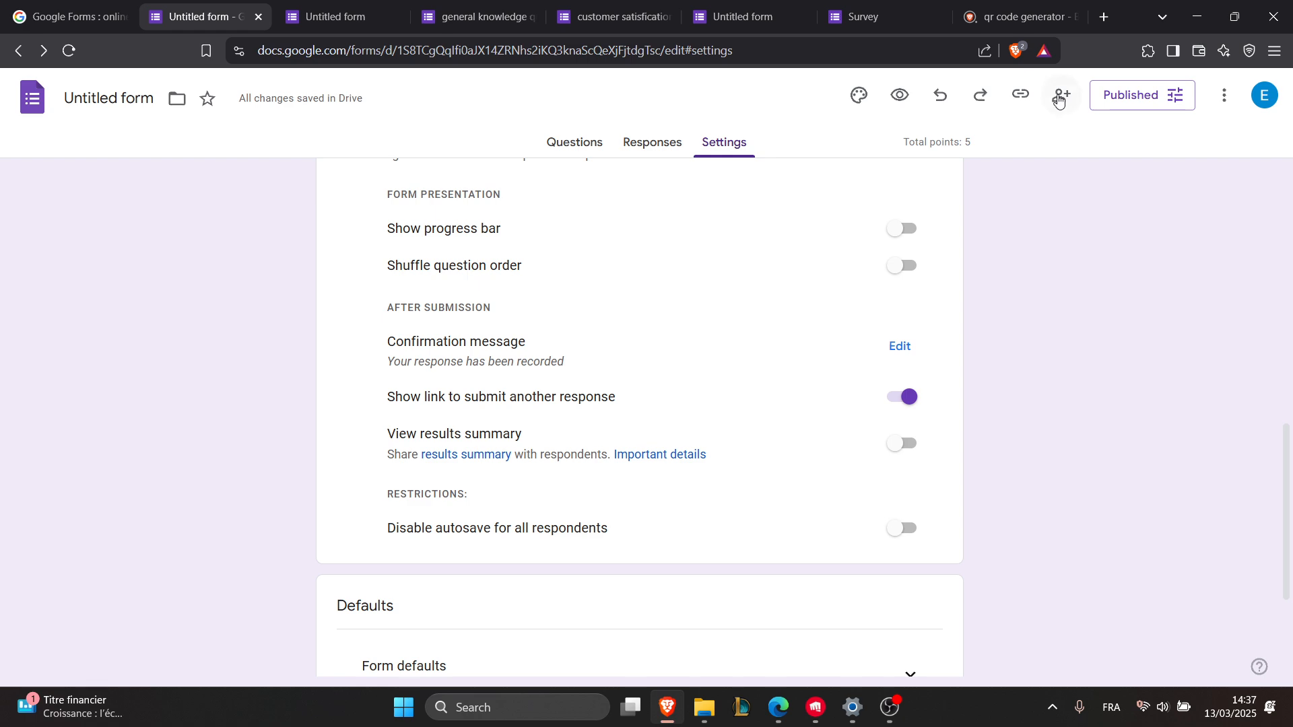
Set the form's editor view access to "Anyone with the link" and copy the responder link.
click(1060, 97)
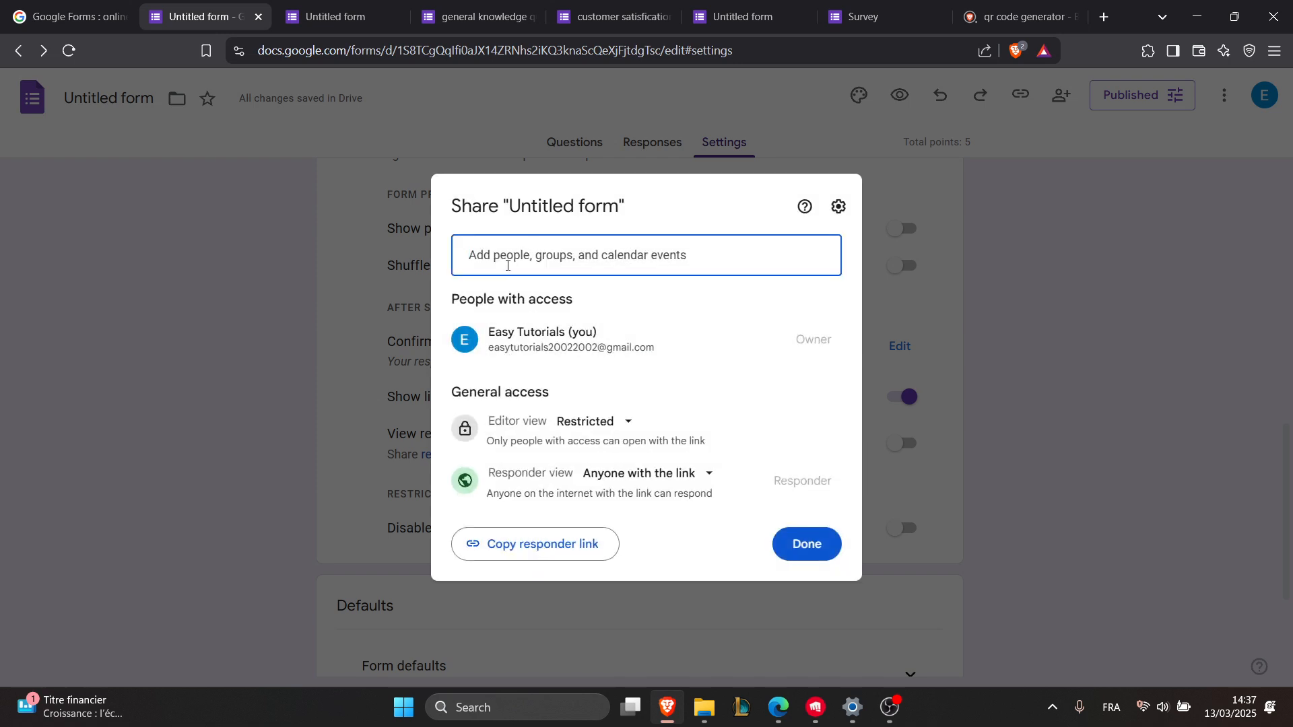
click(581, 424)
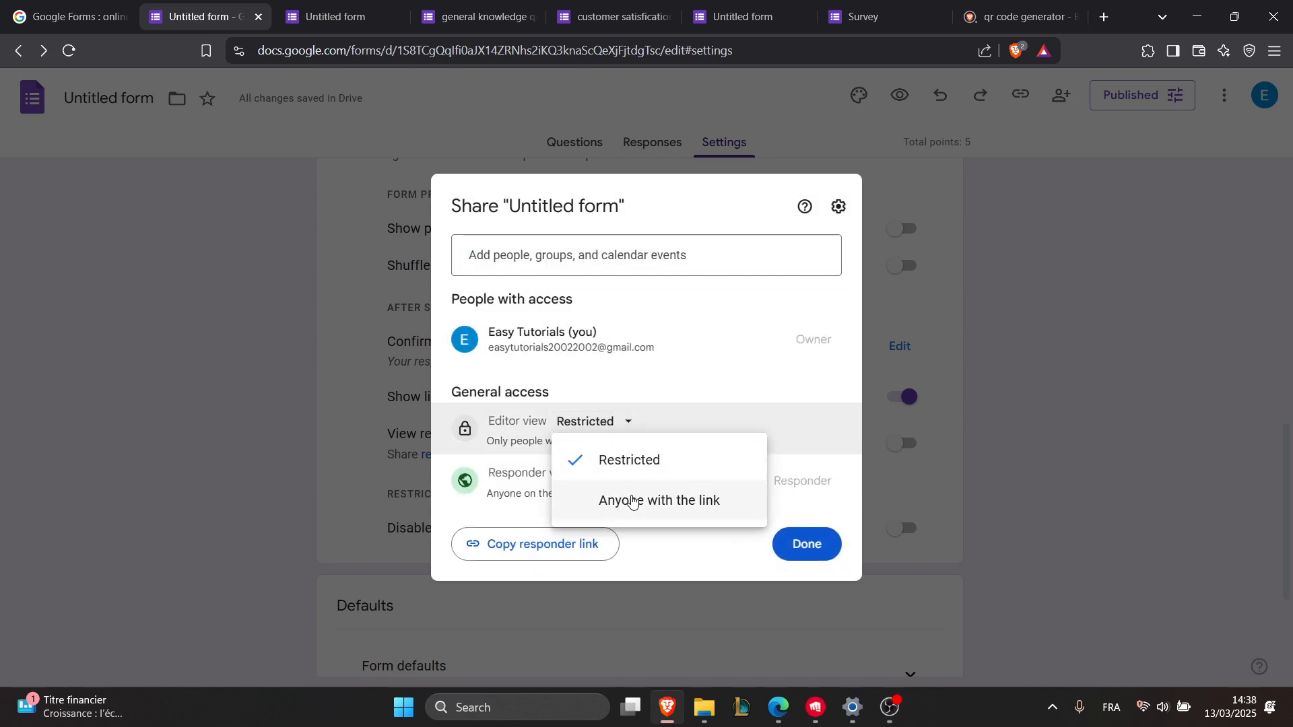
click(631, 502)
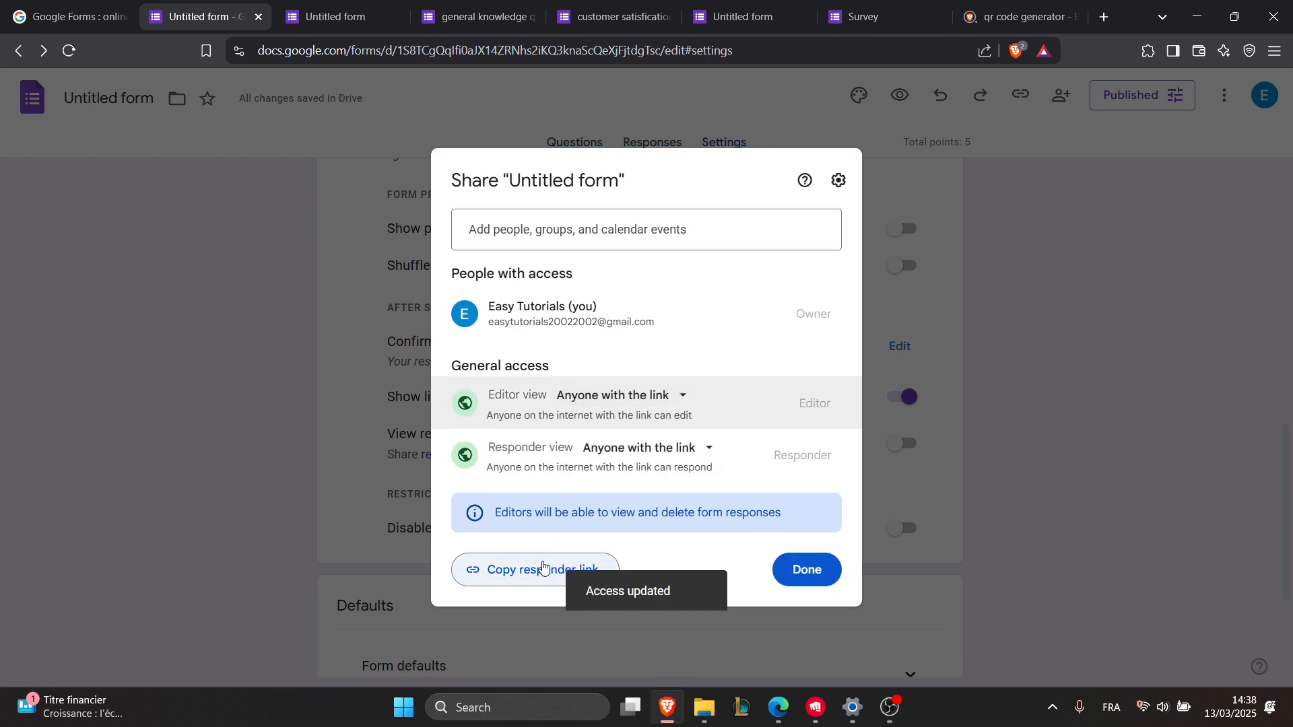
click(543, 568)
click(819, 567)
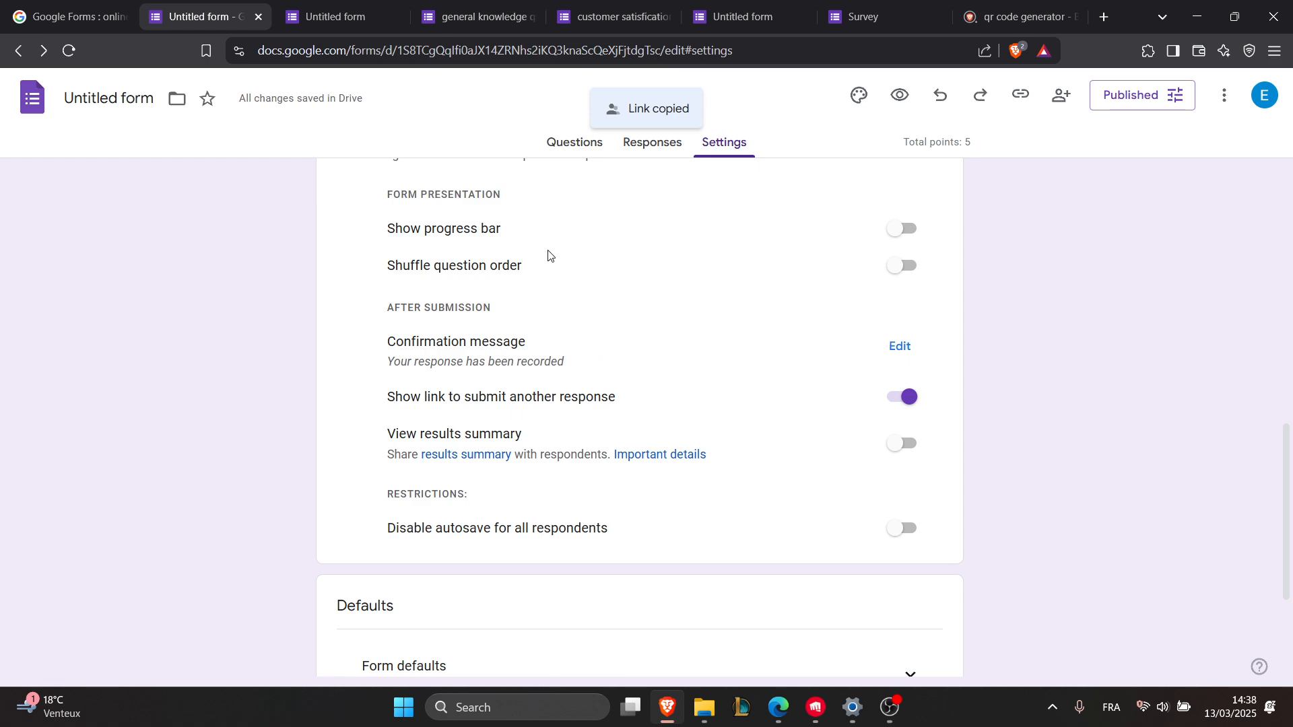
View the form's responses and examine the options for managing them.
click(629, 148)
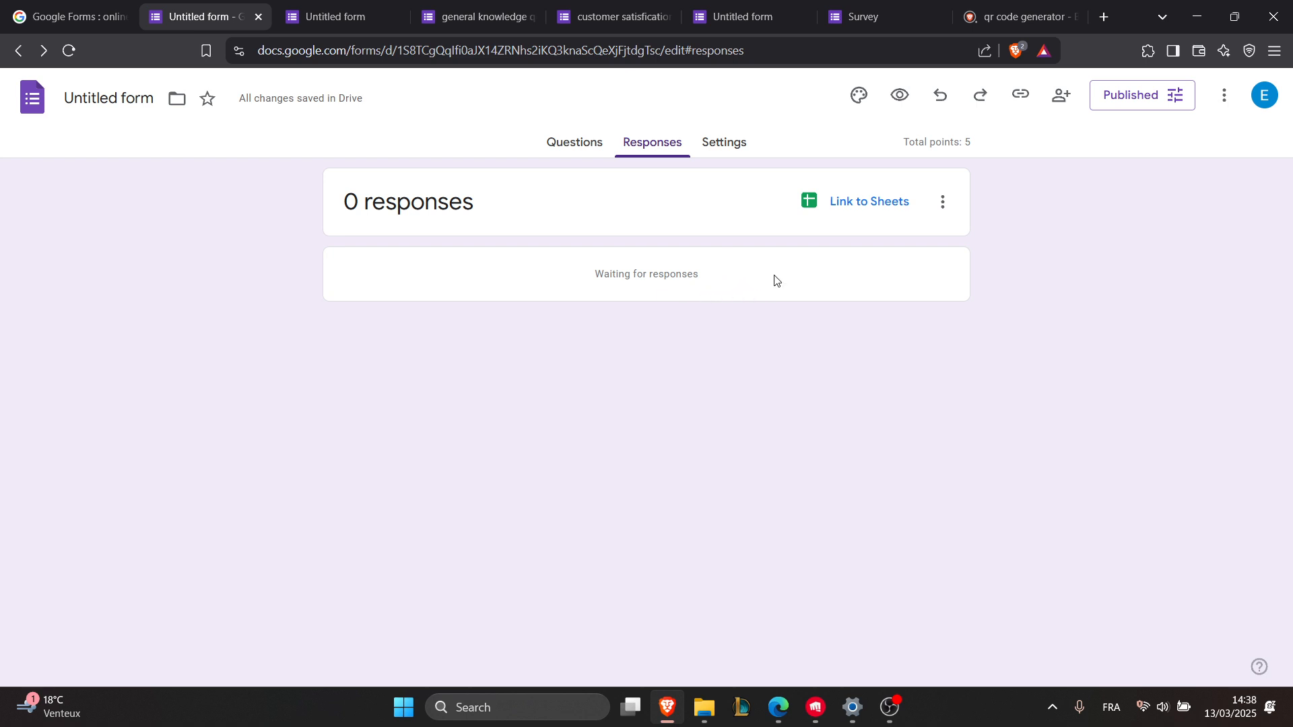
click(942, 202)
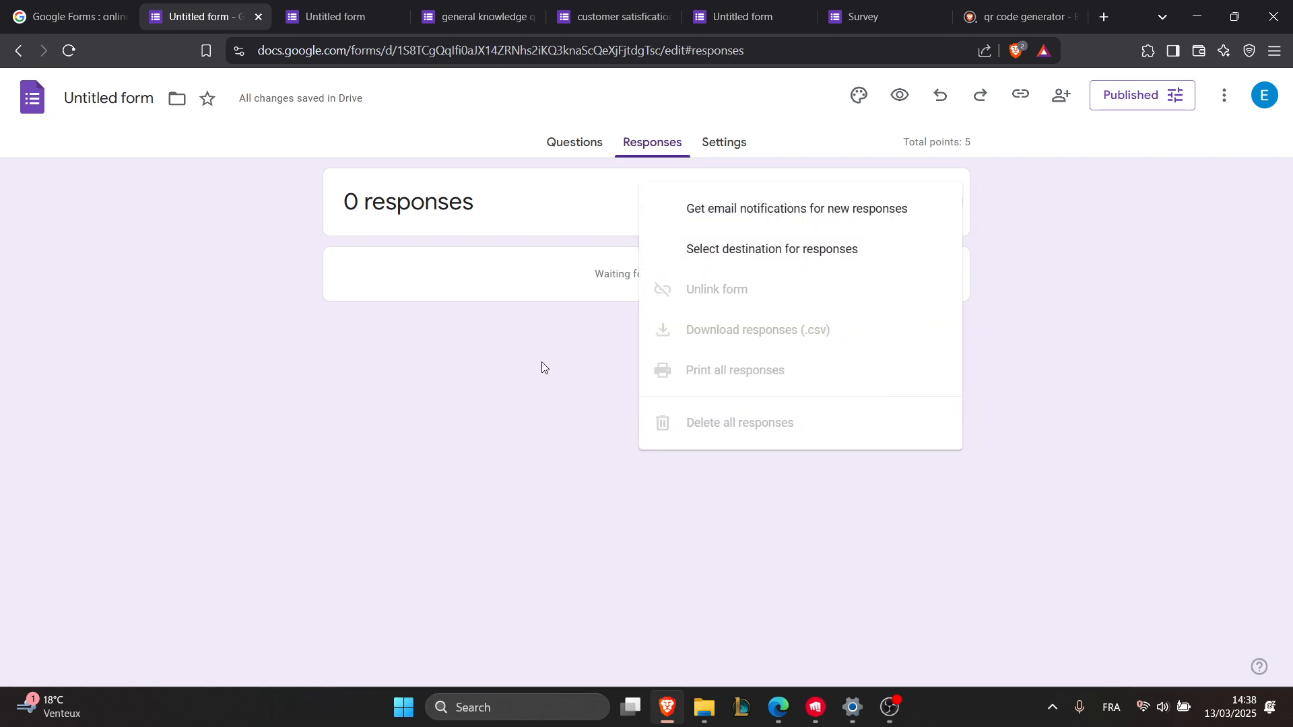